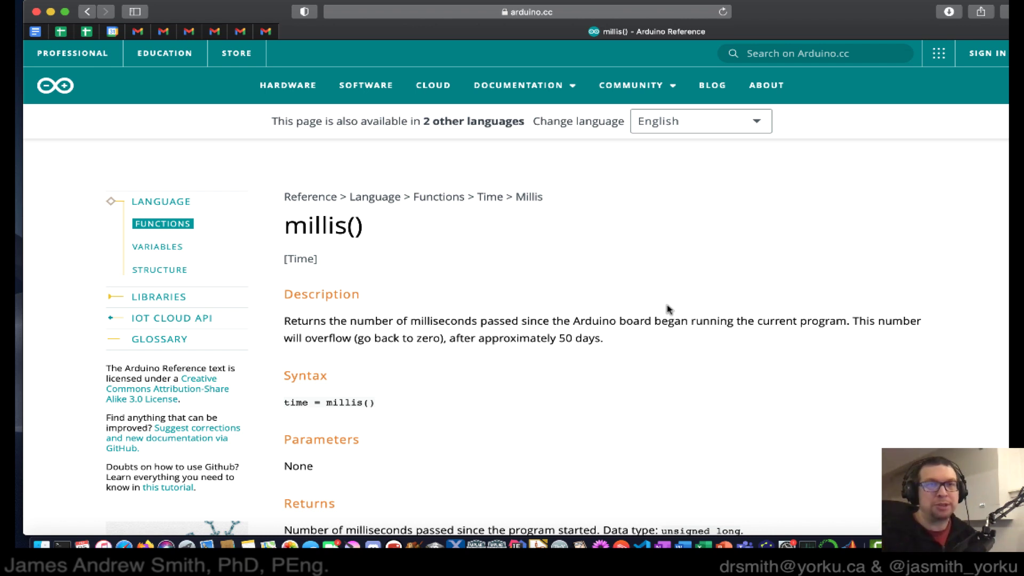
{"action": "double_click", "coordinate": [317, 227]}
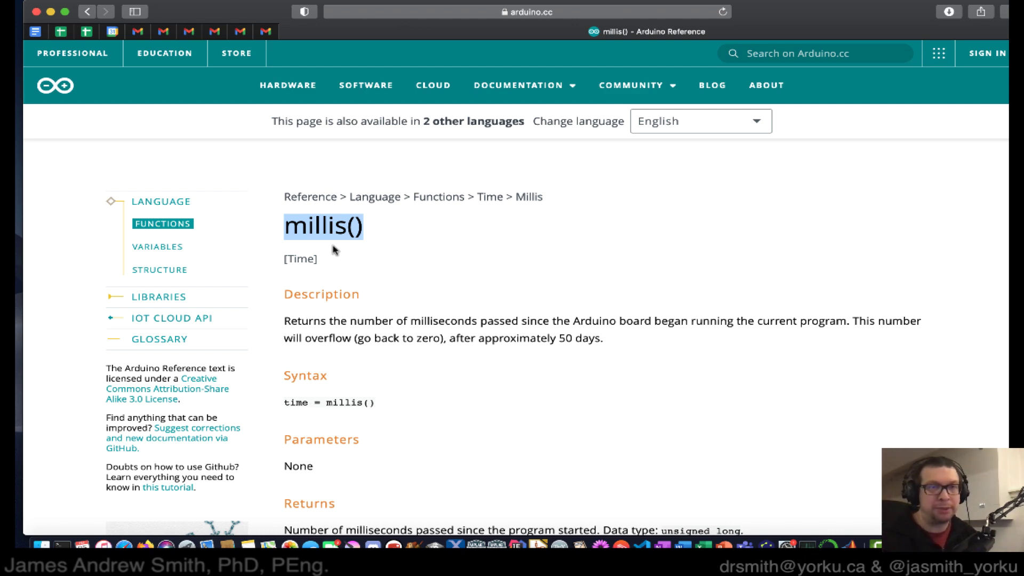
{"action": "key", "text": "super+Tab"}
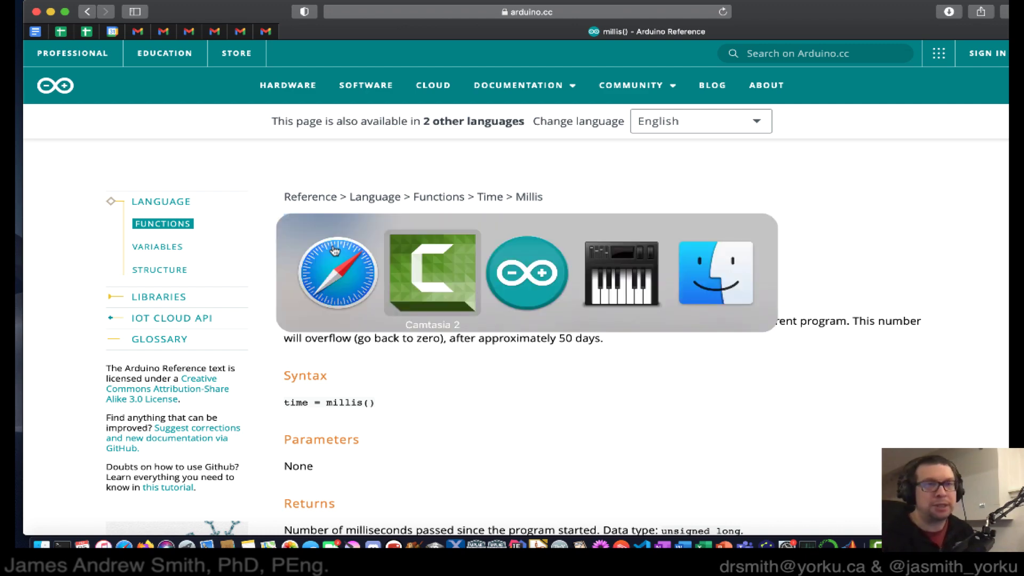
- Bring the sketch forward and highlight its two library includes, narrowing to U8x8lib.h
{"action": "key", "text": "Tab"}
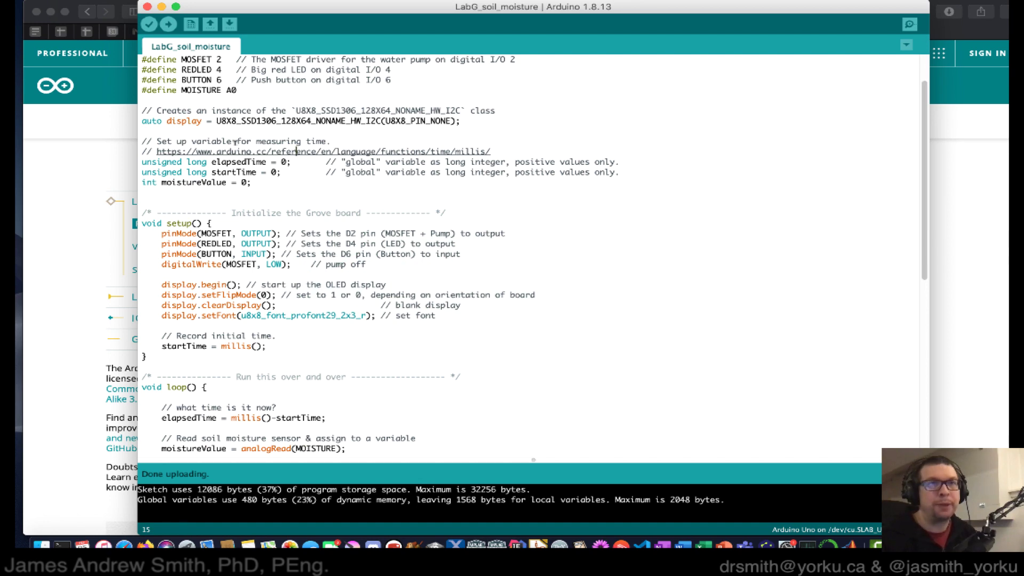
{"action": "scroll", "coordinate": [234, 141], "scroll_direction": "up", "scroll_amount": 3}
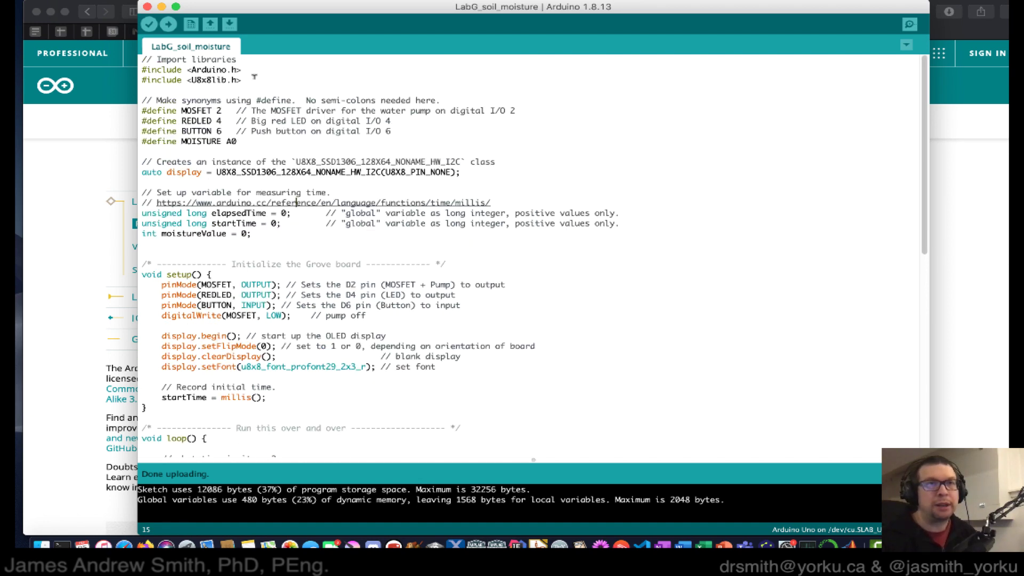
{"action": "left_click_drag", "start_coordinate": [253, 77], "coordinate": [104, 69]}
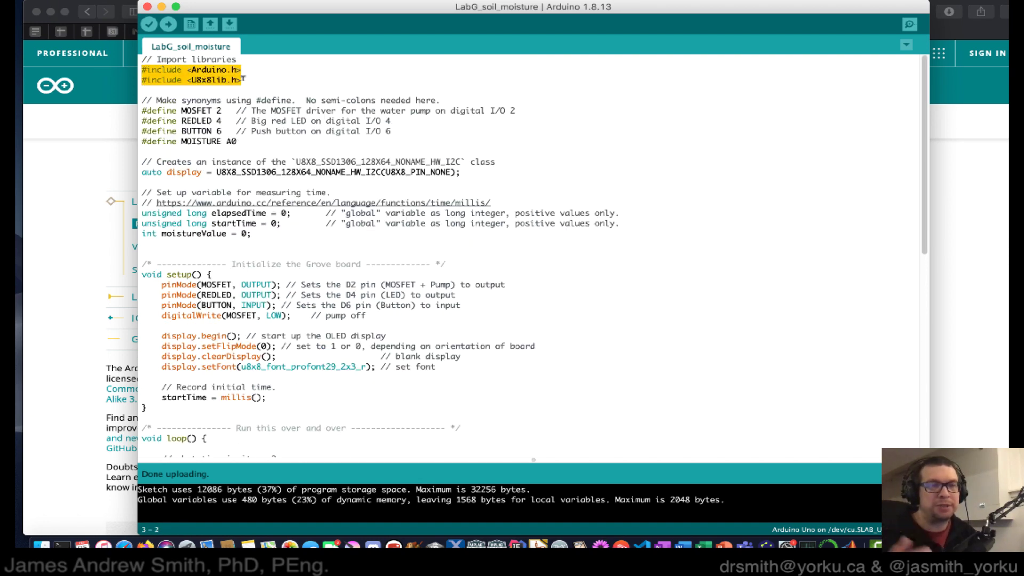
{"action": "key", "text": "shift+Down"}
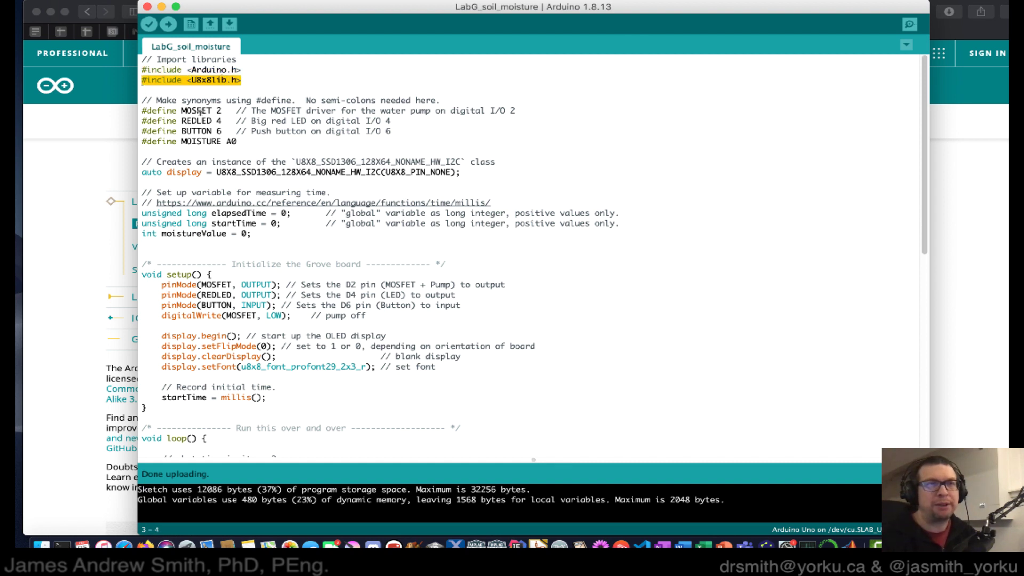
- Highlight the MOSFET pump pin (2), then the LED and button pin definitions
{"action": "double_click", "coordinate": [199, 110]}
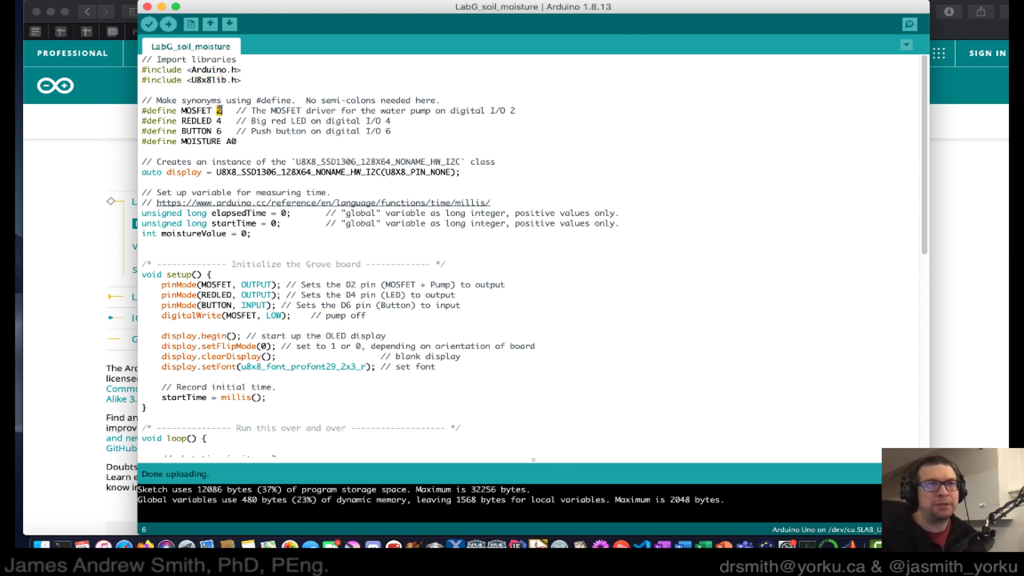
{"action": "double_click", "coordinate": [218, 111]}
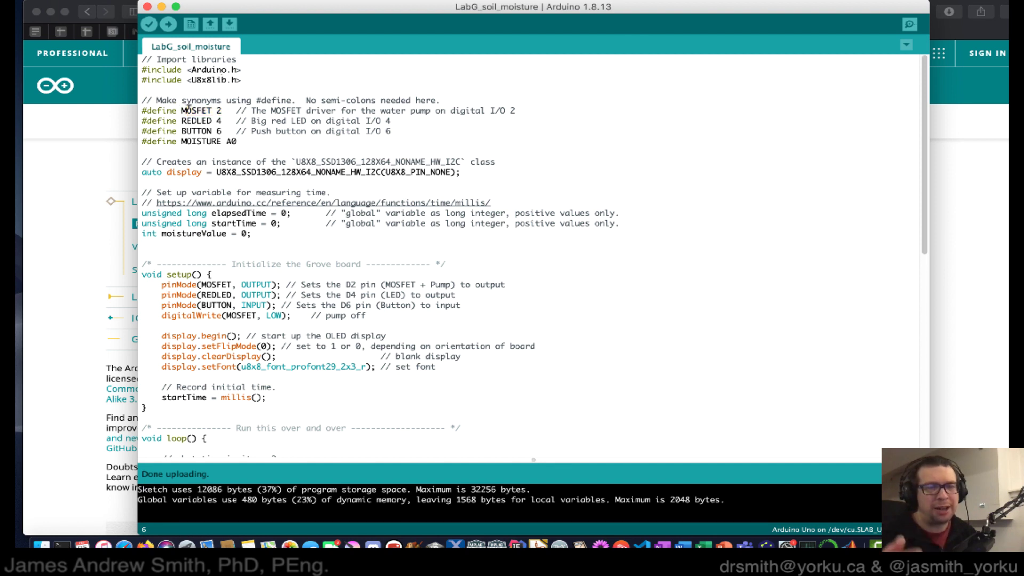
{"action": "scroll", "coordinate": [193, 109], "scroll_direction": "down", "scroll_amount": 1}
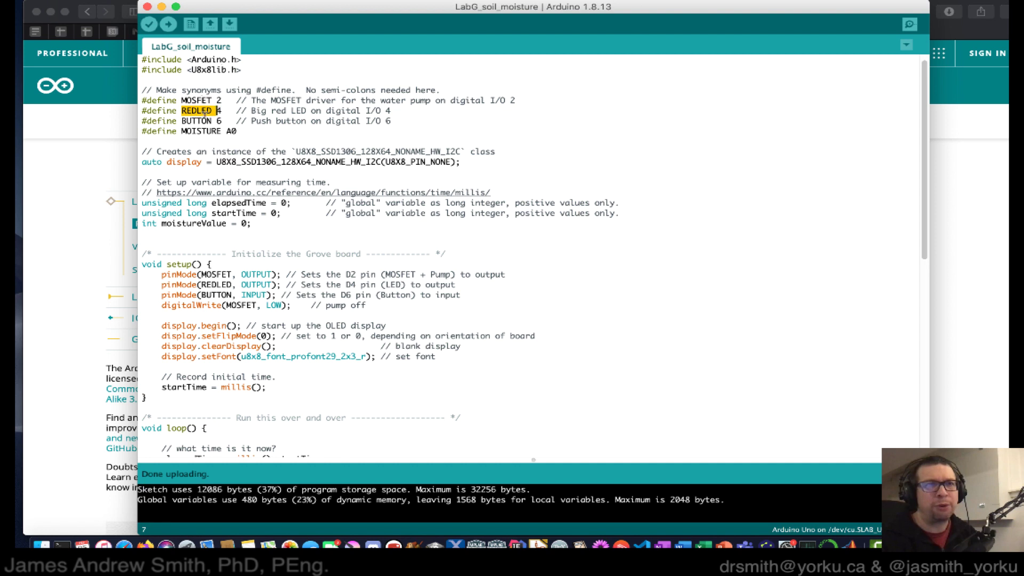
{"action": "left_click_drag", "start_coordinate": [182, 120], "coordinate": [228, 121]}
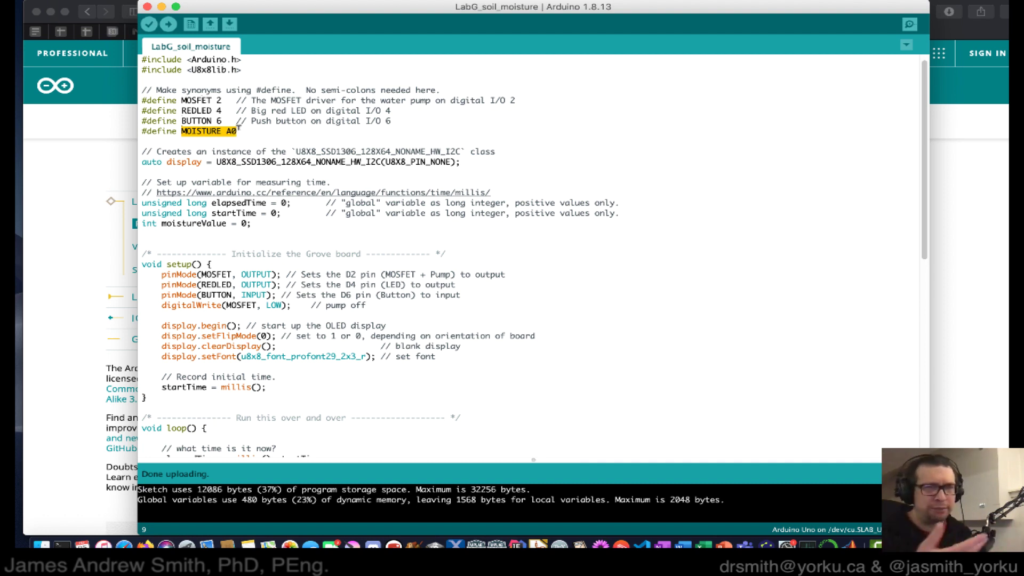
{"action": "left_click", "coordinate": [227, 203]}
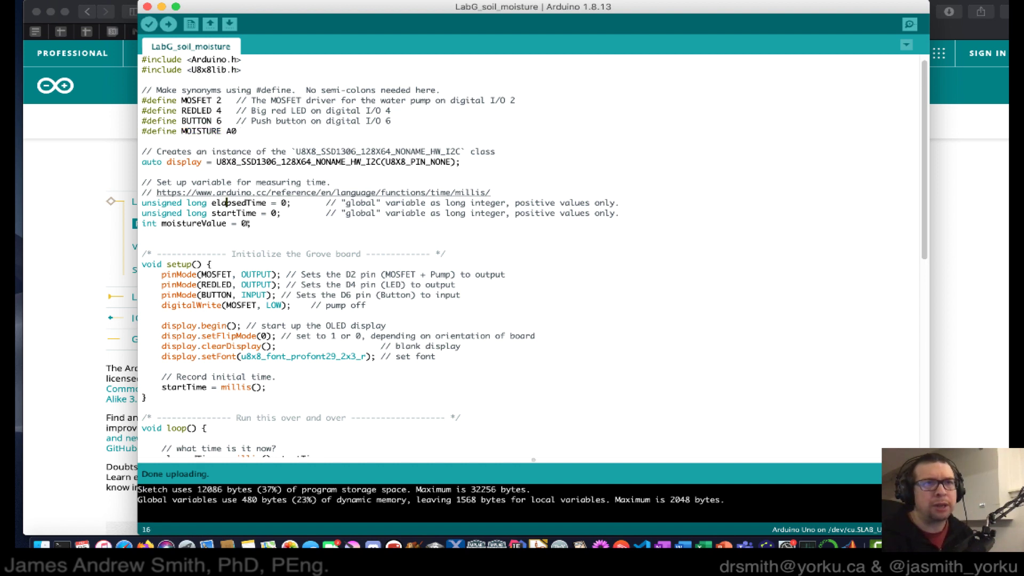
{"action": "left_click_drag", "start_coordinate": [254, 222], "coordinate": [122, 201]}
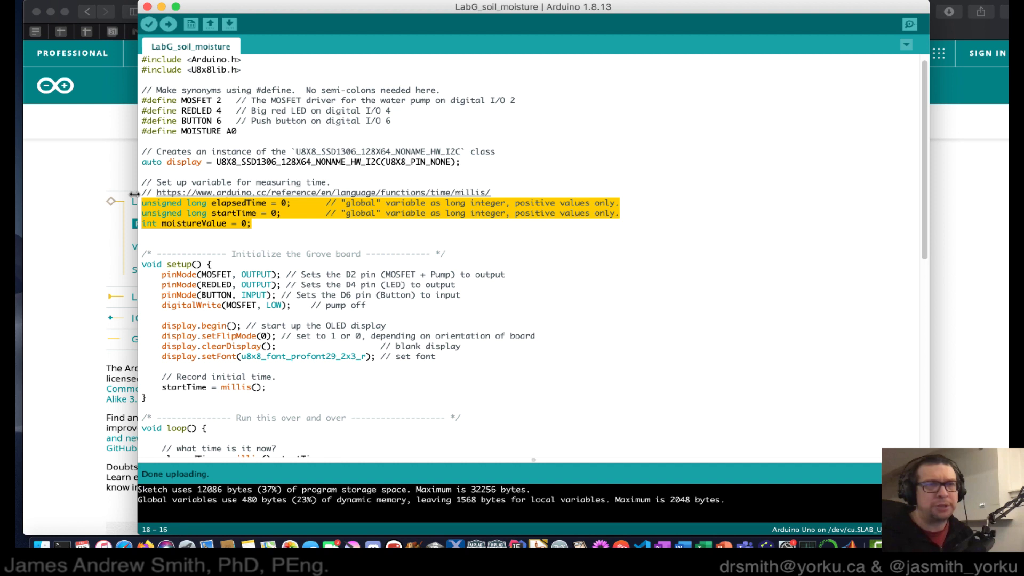
{"action": "left_click", "coordinate": [244, 202]}
{"action": "double_click", "coordinate": [236, 213]}
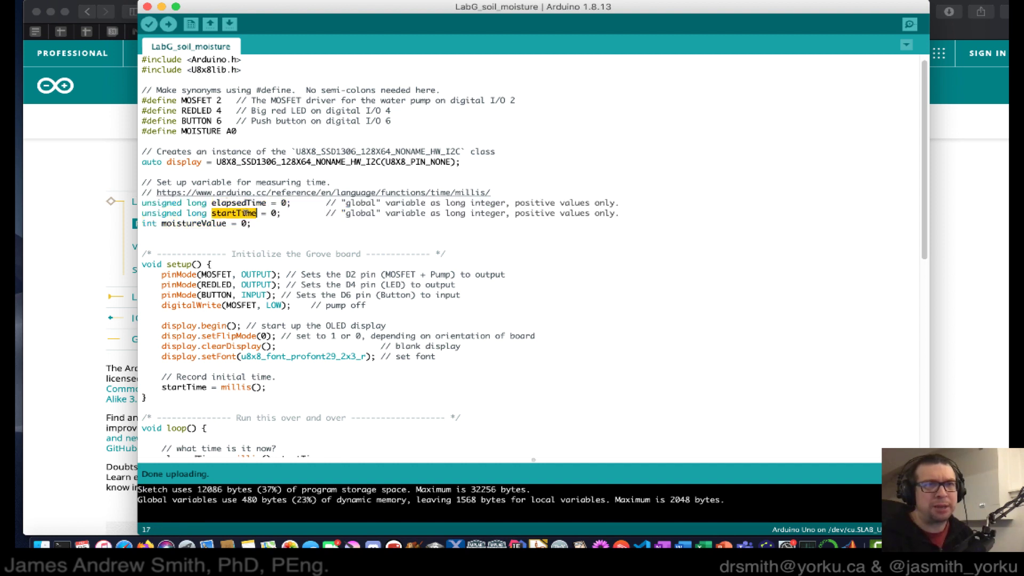
{"action": "double_click", "coordinate": [197, 224]}
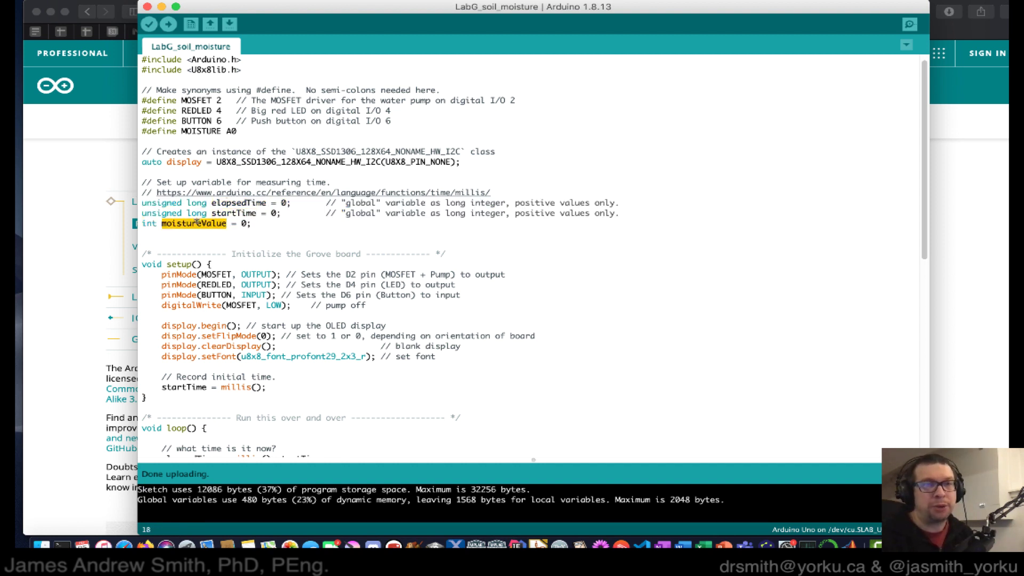
{"action": "left_click", "coordinate": [150, 224]}
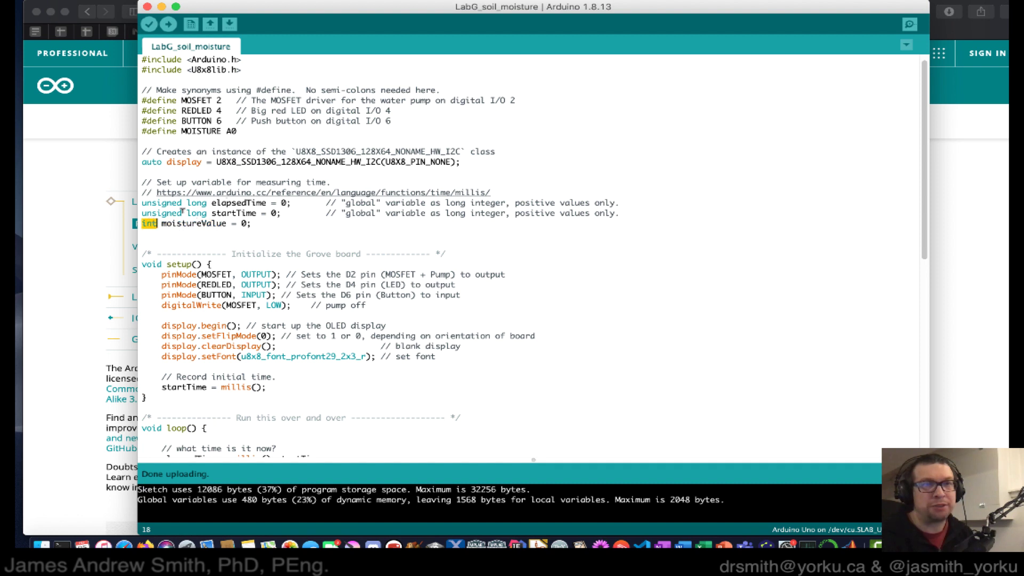
{"action": "double_click", "coordinate": [197, 223]}
{"action": "double_click", "coordinate": [234, 214]}
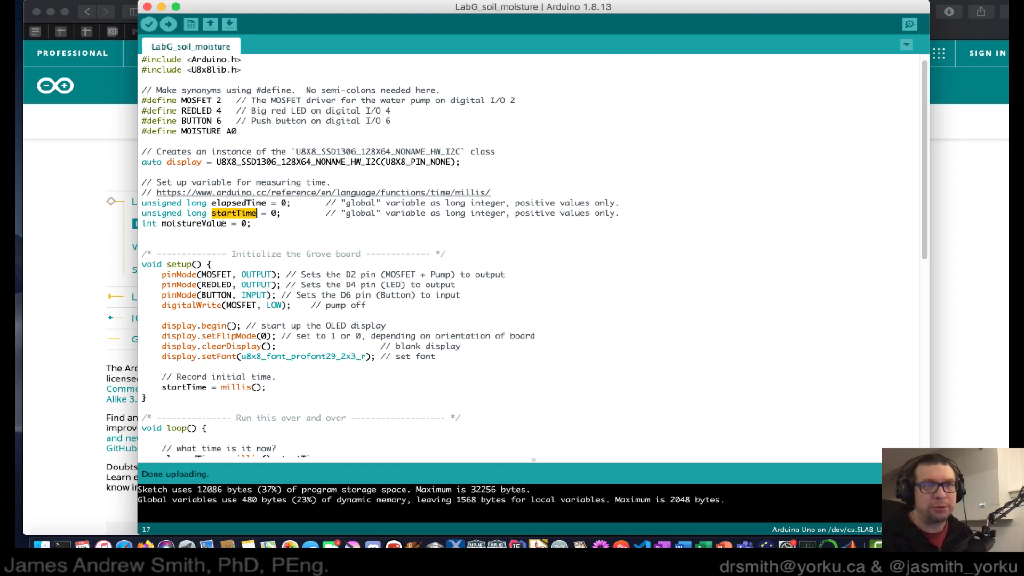
{"action": "scroll", "coordinate": [255, 272], "scroll_direction": "down", "scroll_amount": 5}
{"action": "scroll", "coordinate": [254, 272], "scroll_direction": "down", "scroll_amount": 5}
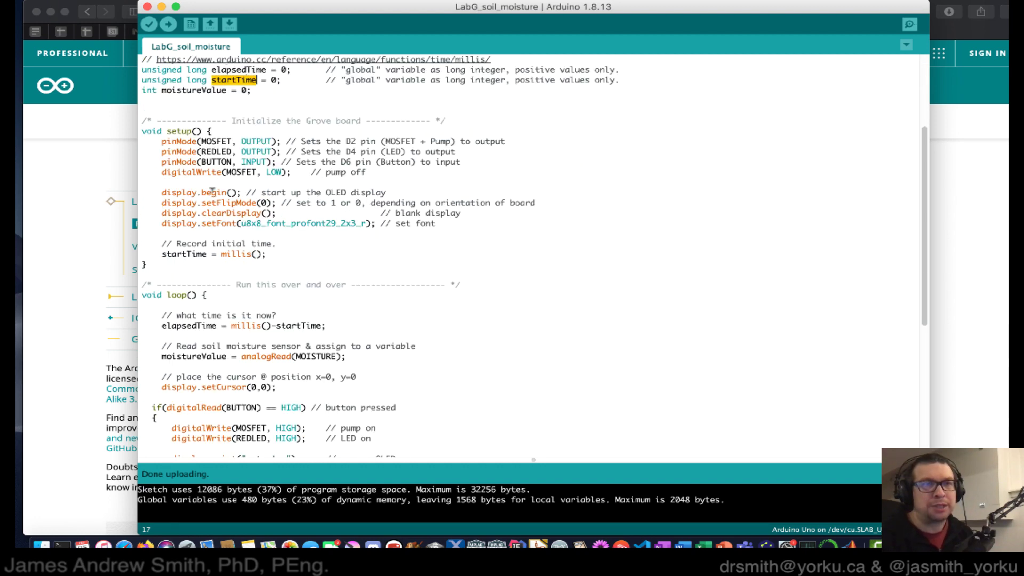
{"action": "mouse_move", "coordinate": [162, 141]}
{"action": "left_mouse_down"}
{"action": "mouse_move", "coordinate": [257, 141]}
{"action": "mouse_move", "coordinate": [272, 161]}
{"action": "left_mouse_up"}
{"action": "left_click", "coordinate": [229, 172]}
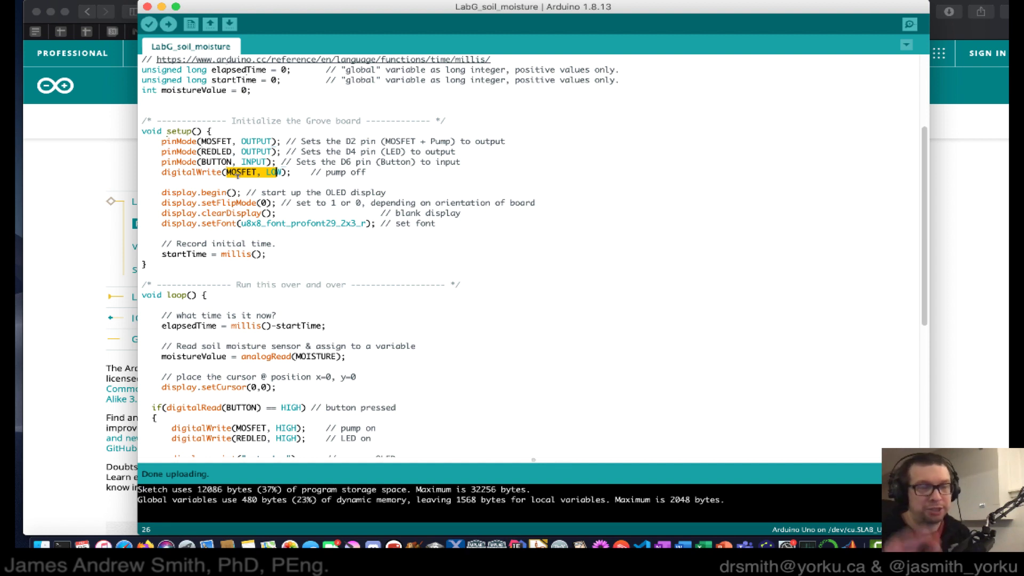
{"action": "triple_click", "coordinate": [166, 131]}
{"action": "left_click", "coordinate": [230, 212]}
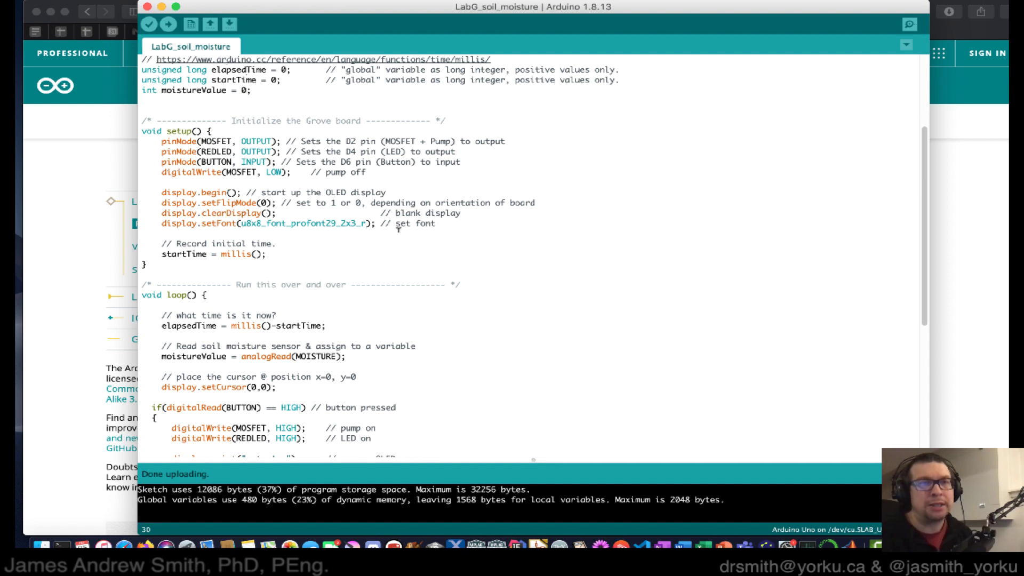
{"action": "left_click_drag", "start_coordinate": [435, 223], "coordinate": [161, 203]}
{"action": "left_click", "coordinate": [230, 212]}
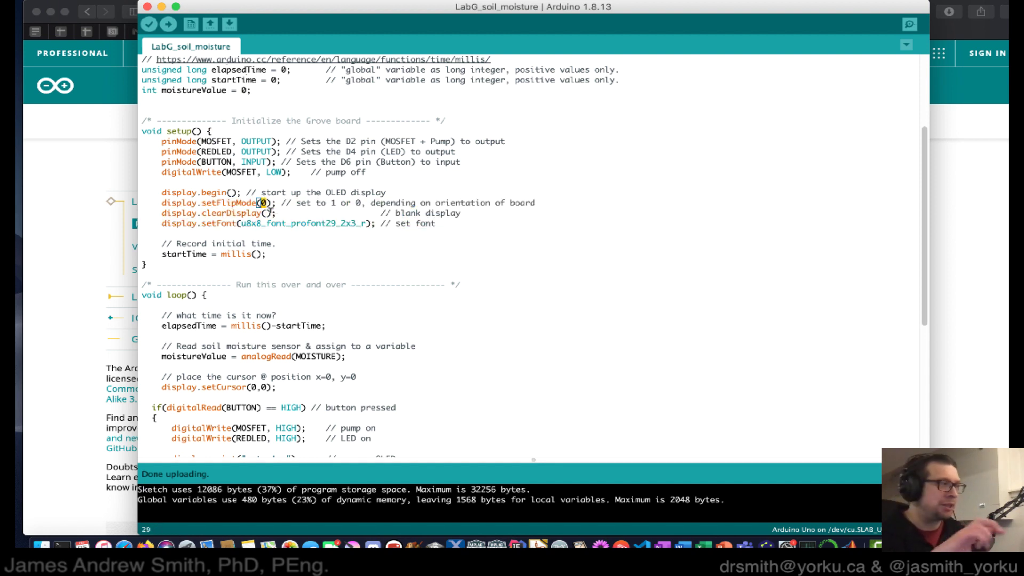
{"action": "left_click_drag", "start_coordinate": [268, 253], "coordinate": [168, 242]}
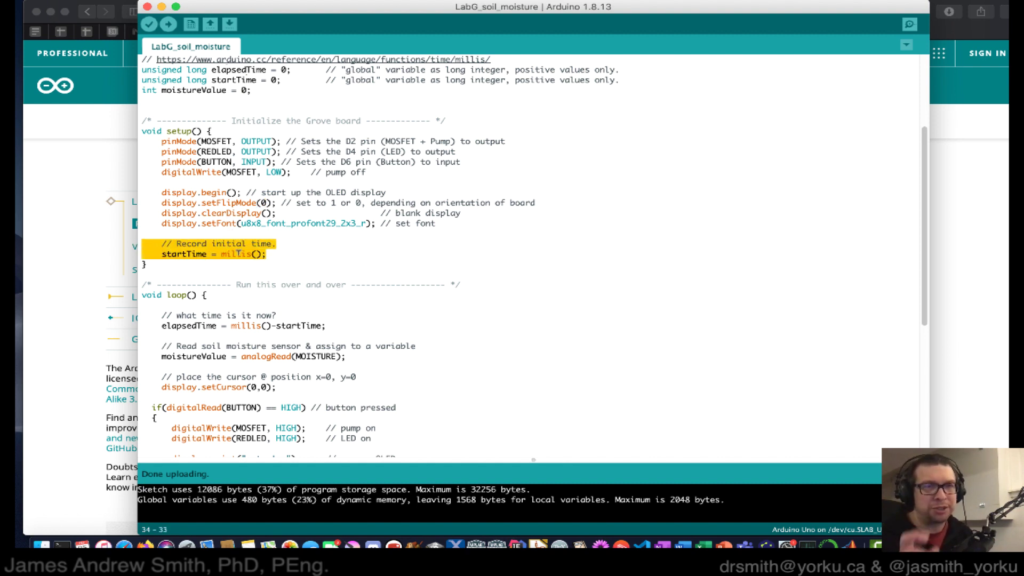
{"action": "left_click", "coordinate": [275, 254]}
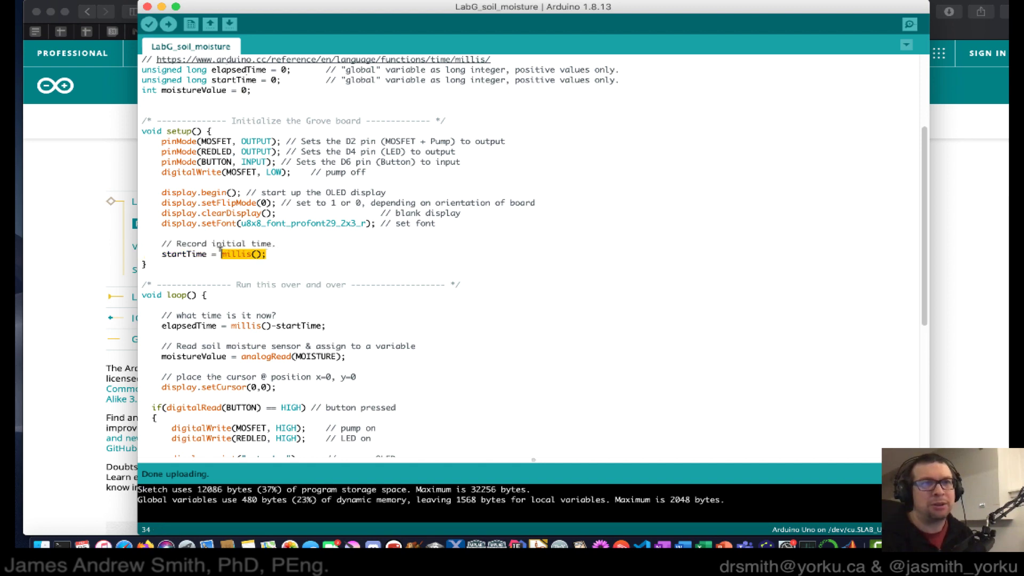
{"action": "scroll", "coordinate": [262, 280], "scroll_direction": "down", "scroll_amount": 3}
{"action": "scroll", "coordinate": [262, 280], "scroll_direction": "down", "scroll_amount": 3}
{"action": "scroll", "coordinate": [262, 280], "scroll_direction": "down", "scroll_amount": 3}
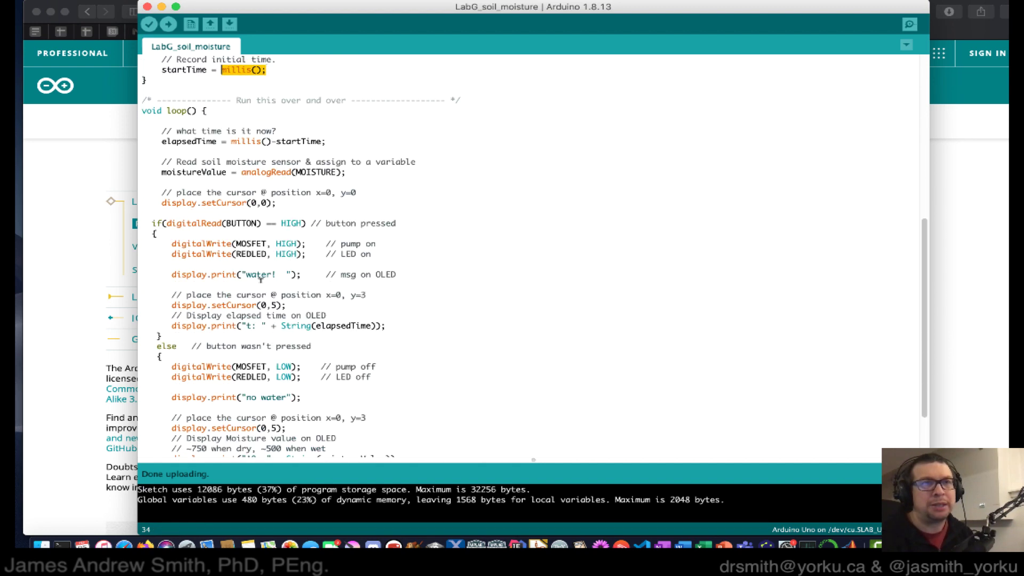
{"action": "triple_click", "coordinate": [263, 141]}
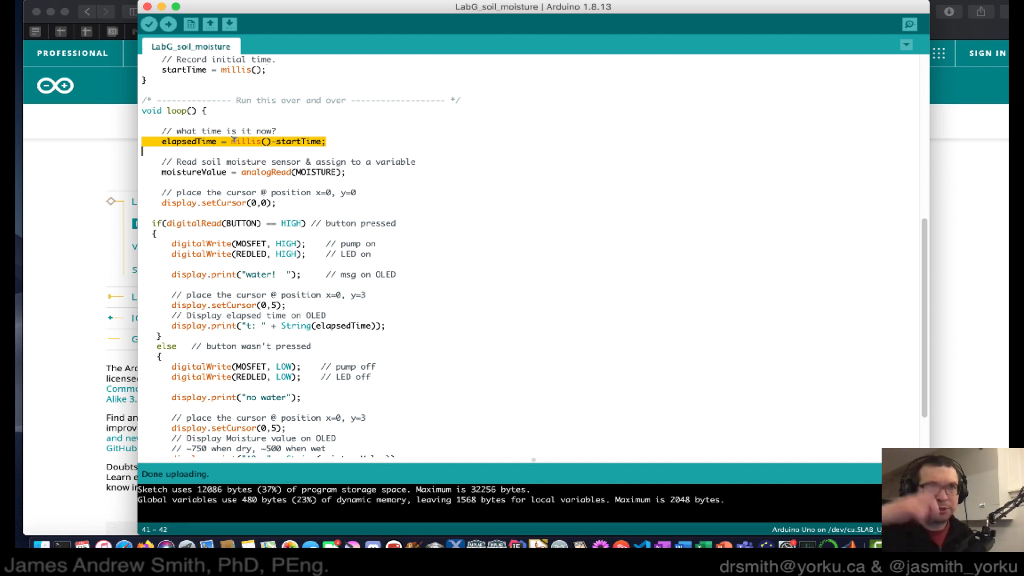
{"action": "left_click", "coordinate": [201, 130]}
{"action": "double_click", "coordinate": [199, 141]}
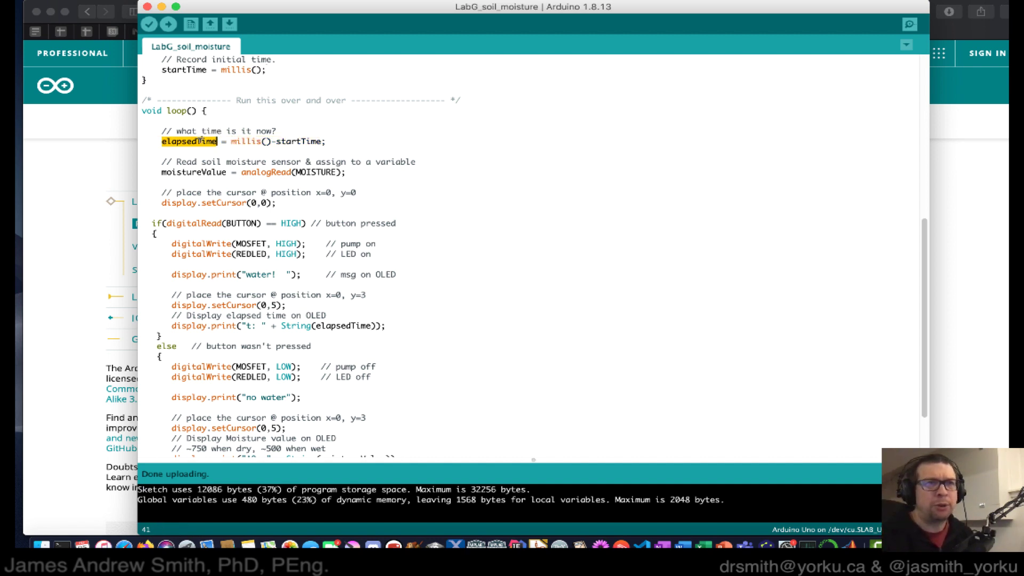
{"action": "left_click_drag", "start_coordinate": [231, 140], "coordinate": [266, 141]}
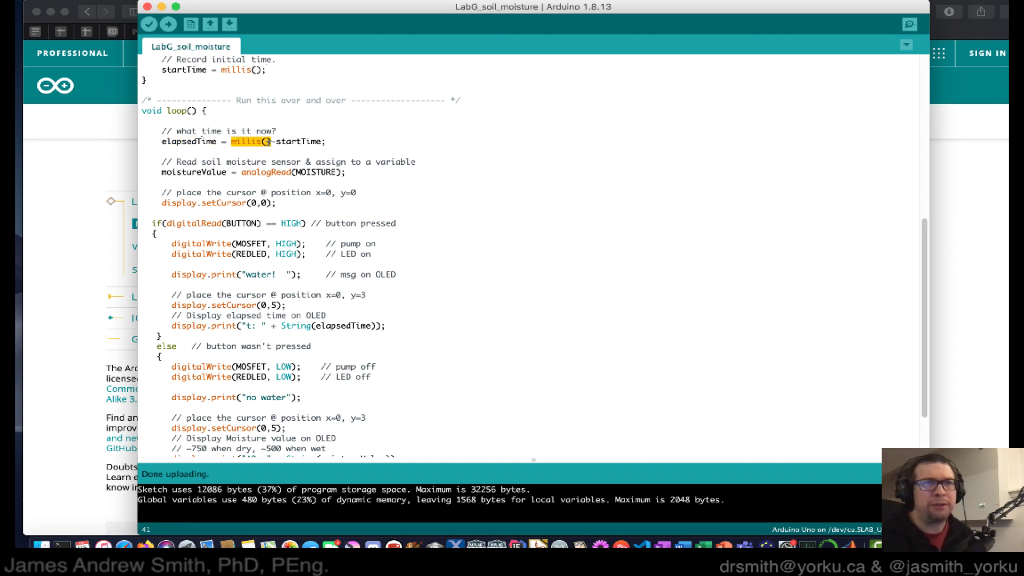
{"action": "double_click", "coordinate": [300, 141]}
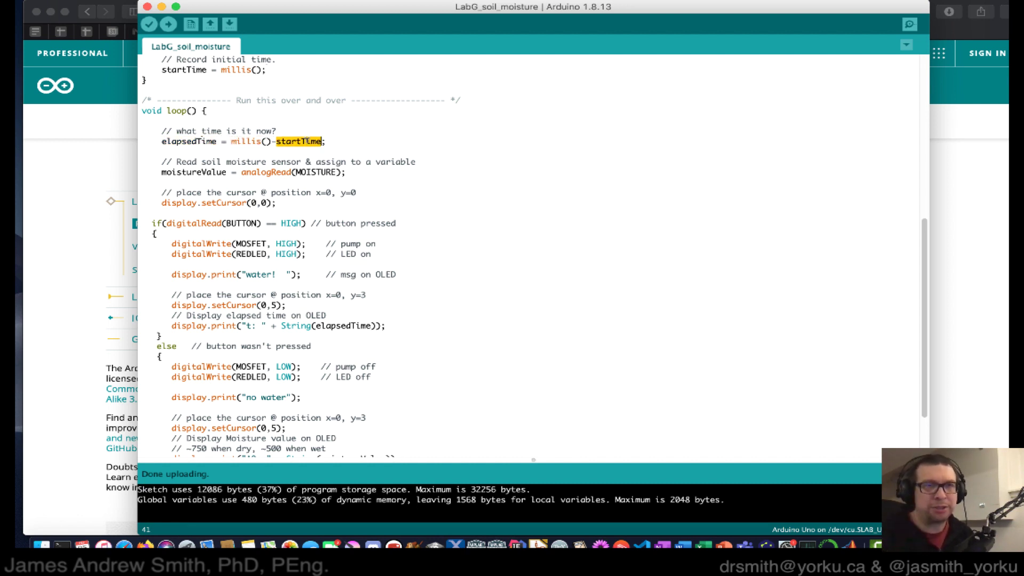
{"action": "triple_click", "coordinate": [221, 173]}
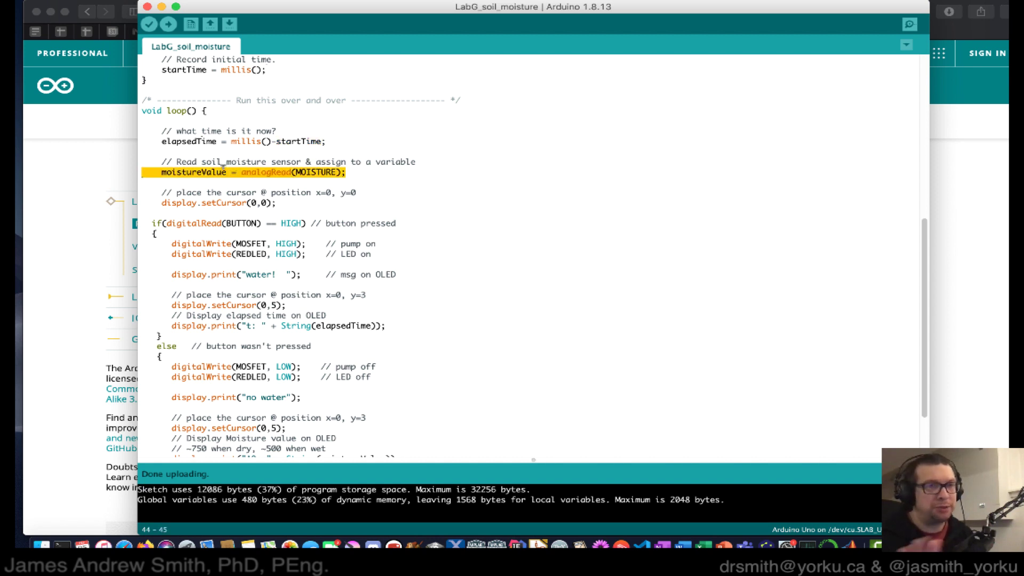
{"action": "left_click", "coordinate": [280, 203]}
{"action": "left_click_drag", "start_coordinate": [281, 202], "coordinate": [143, 193]}
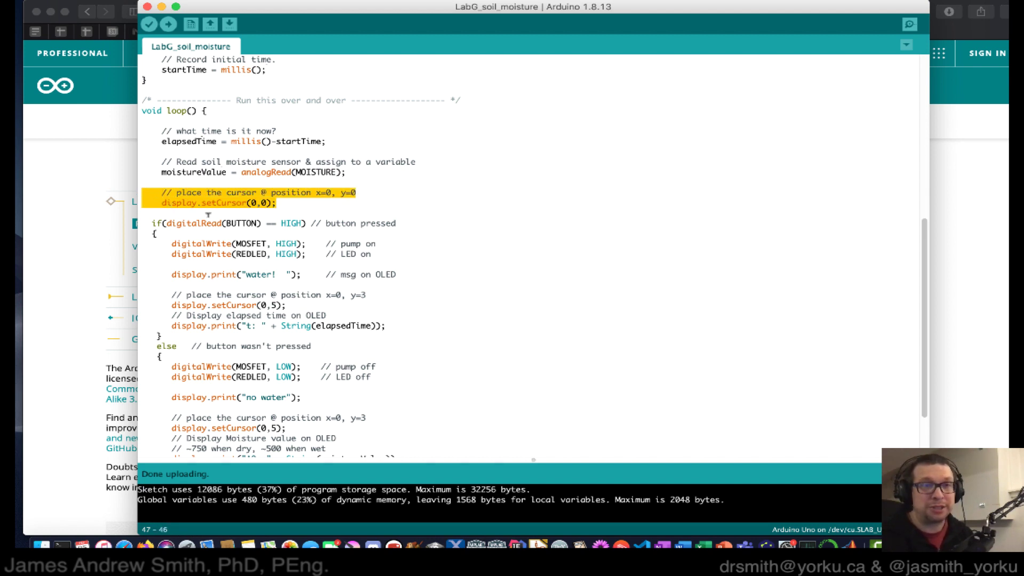
{"action": "left_click", "coordinate": [228, 248]}
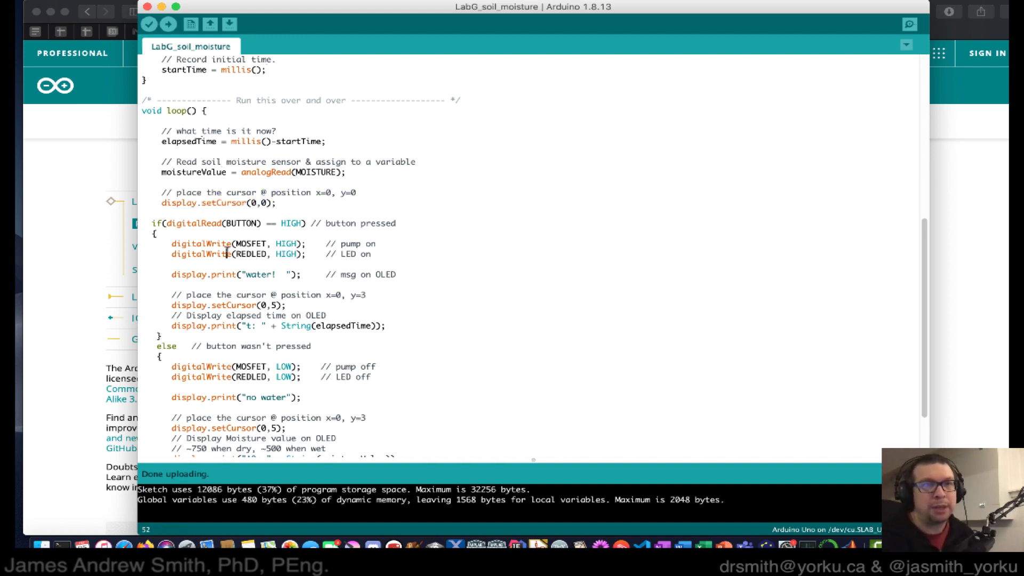
{"action": "double_click", "coordinate": [196, 223]}
{"action": "left_click", "coordinate": [210, 222]}
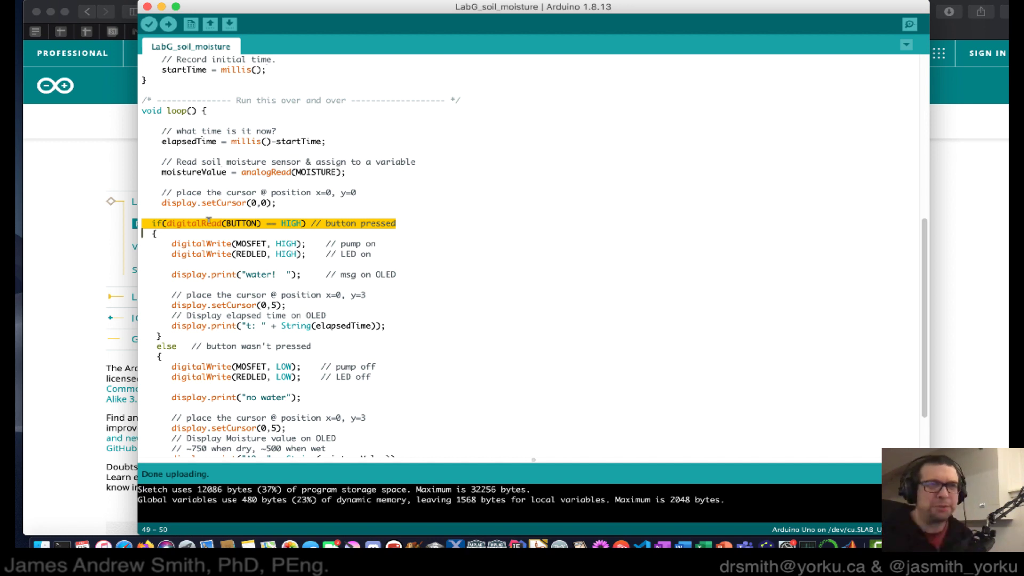
{"action": "triple_click", "coordinate": [311, 243]}
{"action": "left_click", "coordinate": [302, 254]}
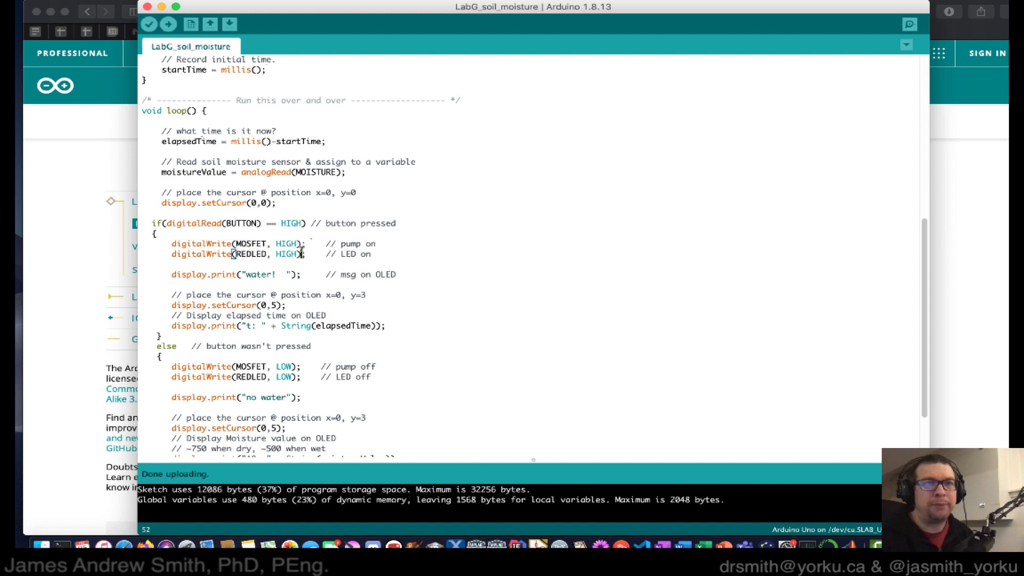
{"action": "triple_click", "coordinate": [301, 254]}
{"action": "left_click", "coordinate": [233, 253]}
{"action": "triple_click", "coordinate": [238, 274]}
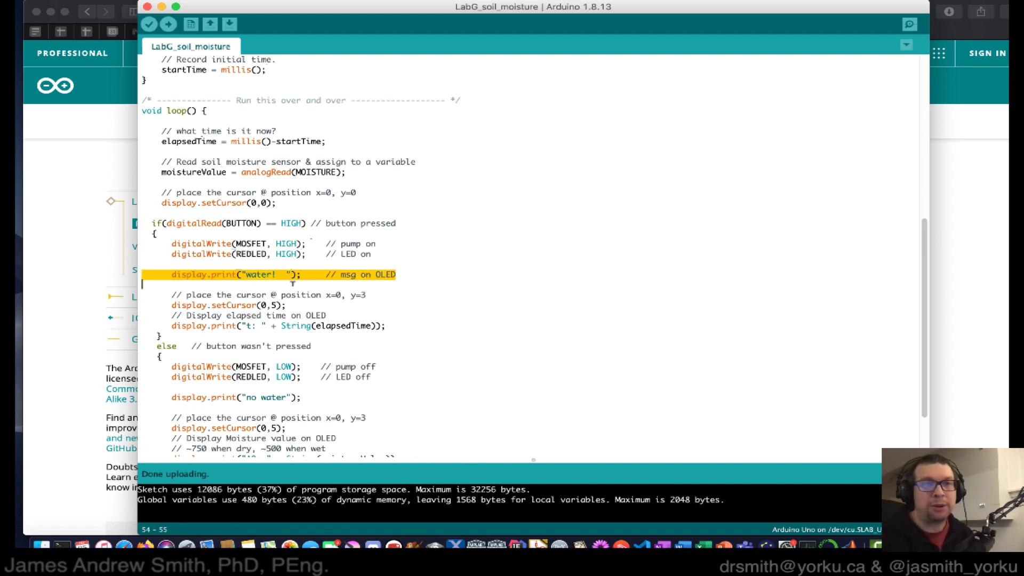
{"action": "left_click", "coordinate": [290, 305]}
{"action": "mouse_move", "coordinate": [286, 306]}
{"action": "left_mouse_down"}
{"action": "mouse_move", "coordinate": [210, 296]}
{"action": "mouse_move", "coordinate": [192, 304]}
{"action": "left_mouse_up"}
{"action": "left_click", "coordinate": [268, 305]}
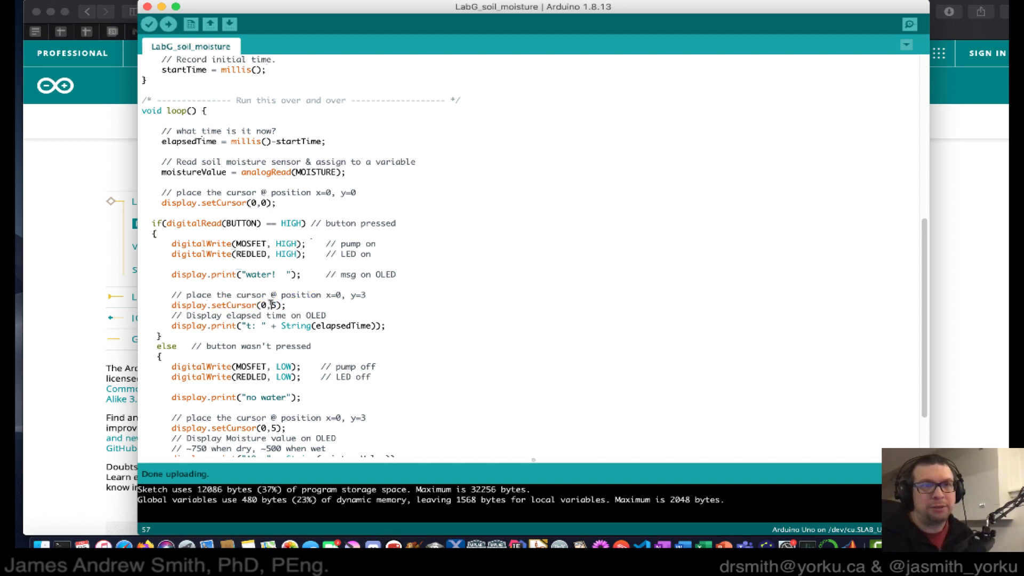
{"action": "double_click", "coordinate": [276, 305]}
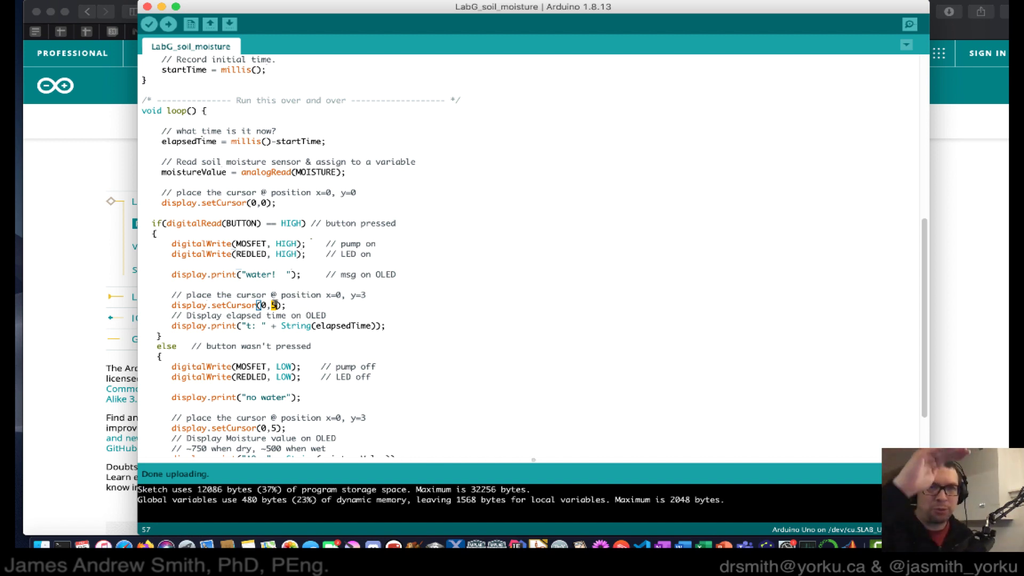
{"action": "left_click", "coordinate": [286, 305]}
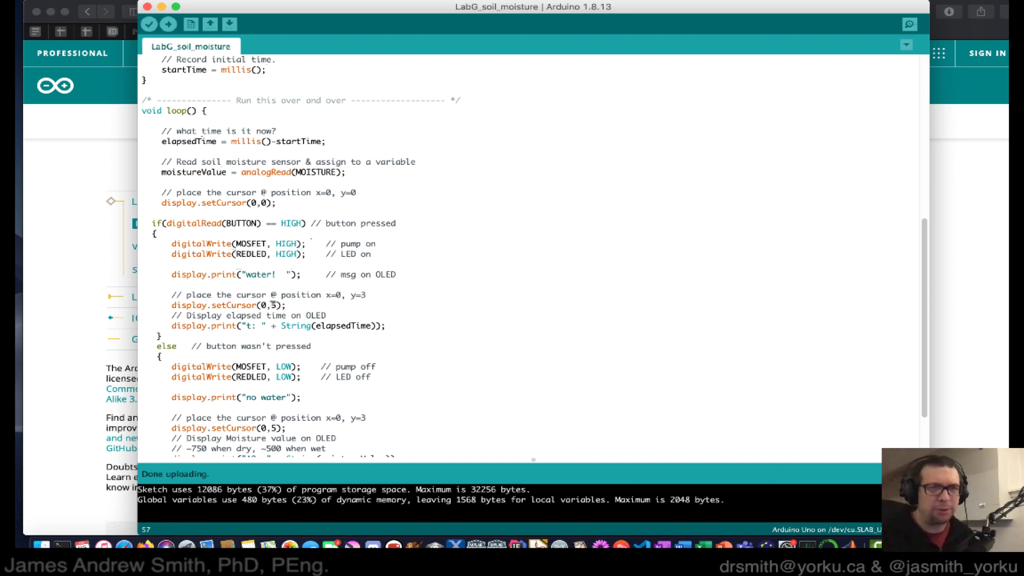
{"action": "triple_click", "coordinate": [282, 326]}
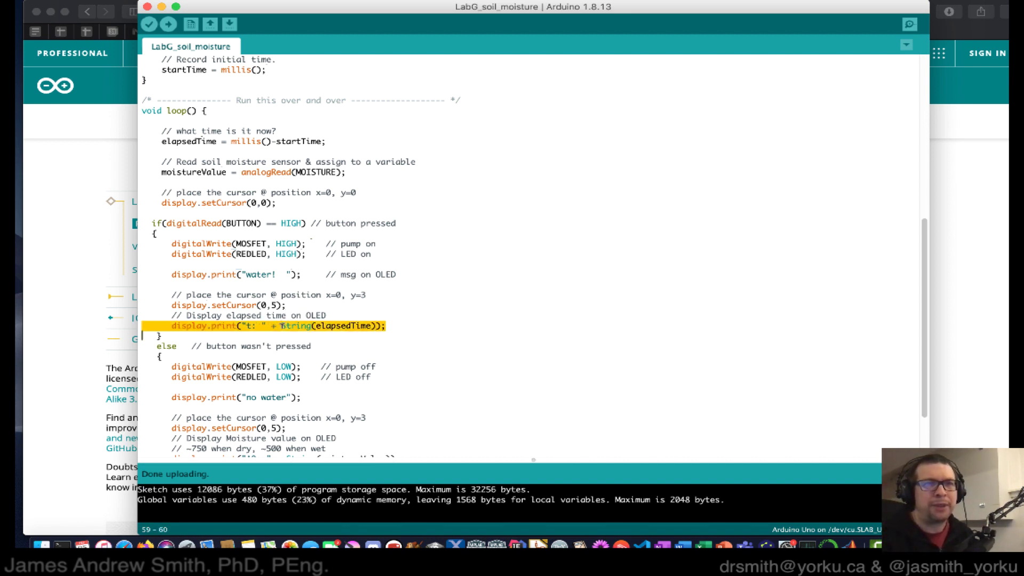
{"action": "left_click", "coordinate": [286, 335]}
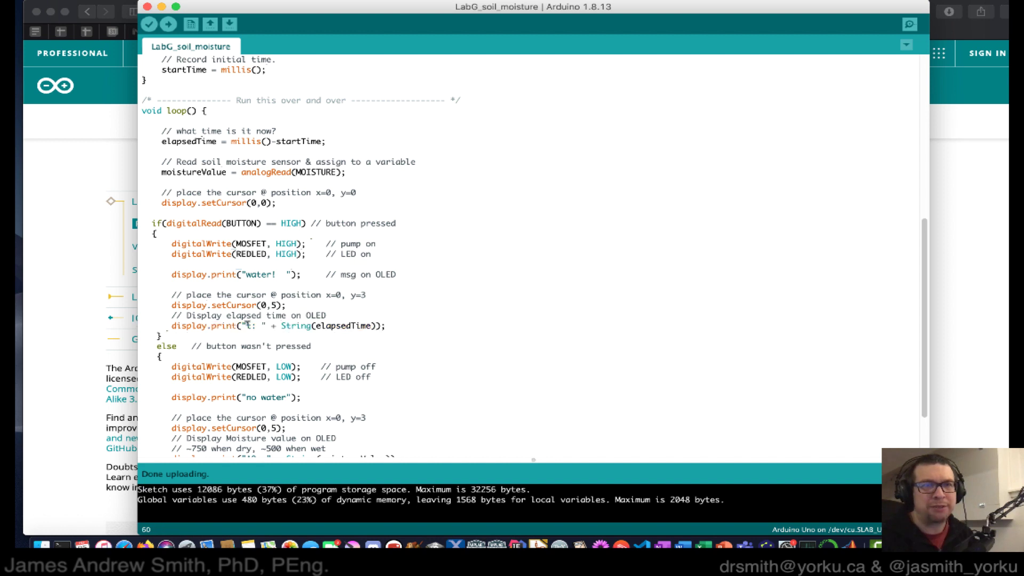
{"action": "left_click_drag", "start_coordinate": [246, 326], "coordinate": [257, 325]}
{"action": "left_click", "coordinate": [261, 326]}
{"action": "left_click_drag", "start_coordinate": [271, 325], "coordinate": [373, 326]}
{"action": "left_click", "coordinate": [290, 326]}
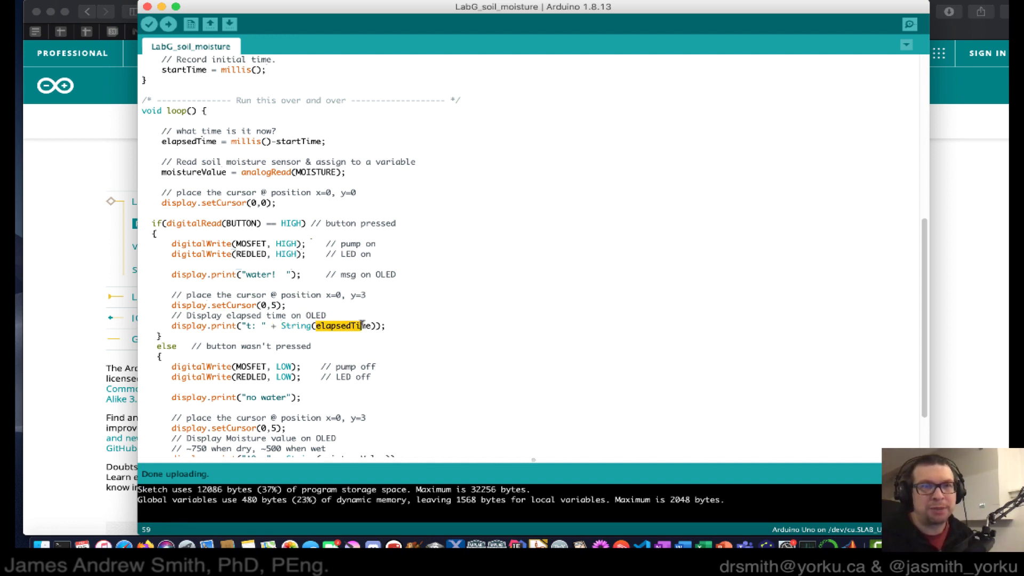
{"action": "left_click_drag", "start_coordinate": [280, 326], "coordinate": [376, 326]}
{"action": "left_click", "coordinate": [292, 326]}
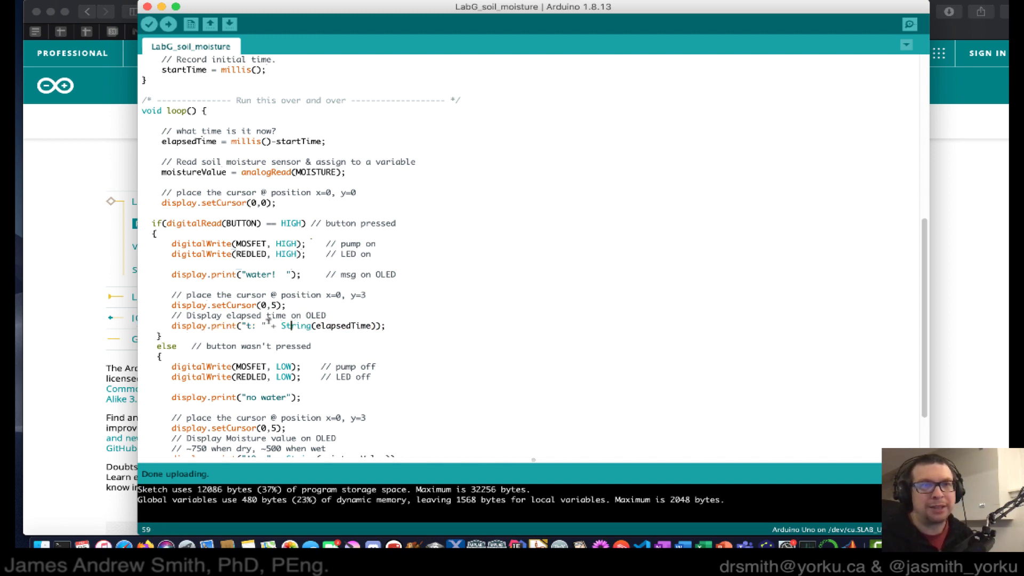
{"action": "left_click_drag", "start_coordinate": [270, 325], "coordinate": [213, 326]}
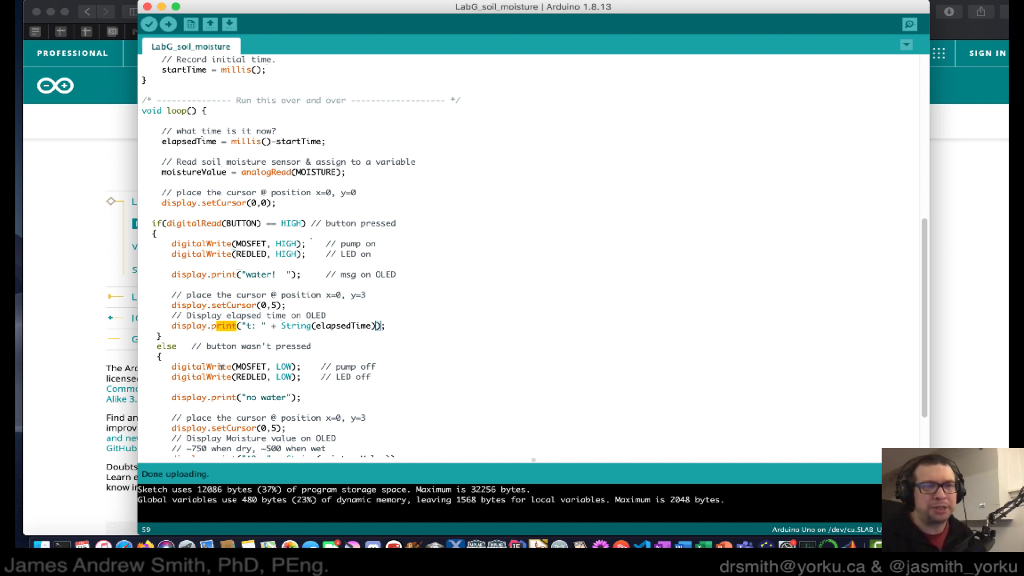
{"action": "scroll", "coordinate": [219, 360], "scroll_direction": "down", "scroll_amount": 1}
{"action": "triple_click", "coordinate": [198, 345]}
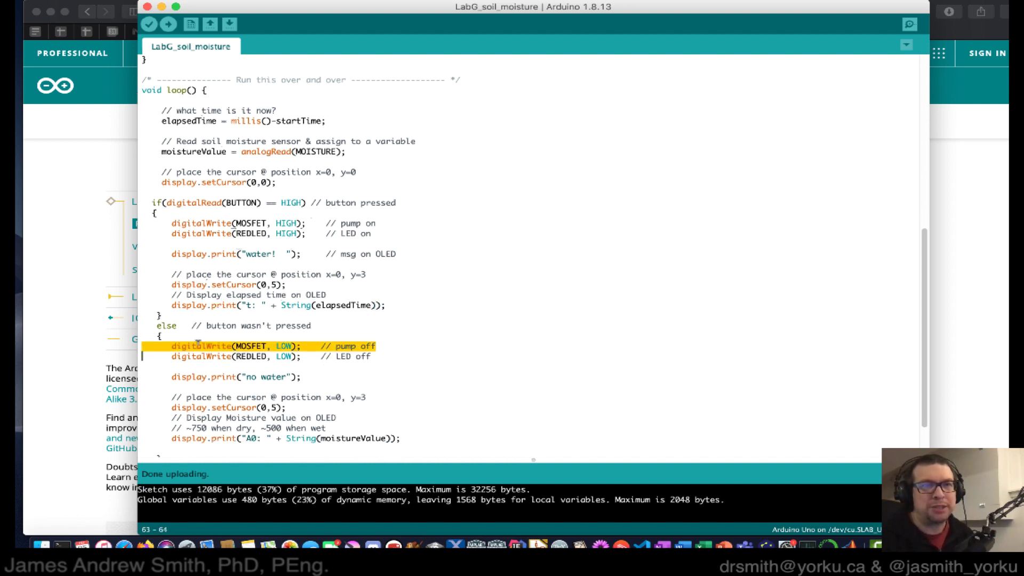
{"action": "key", "text": "shift+Down"}
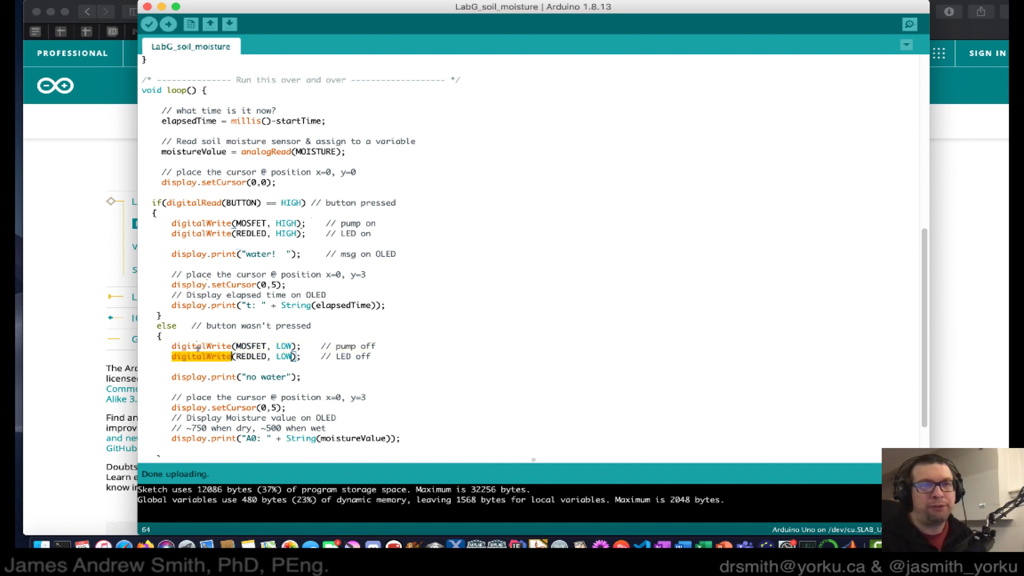
{"action": "triple_click", "coordinate": [206, 377]}
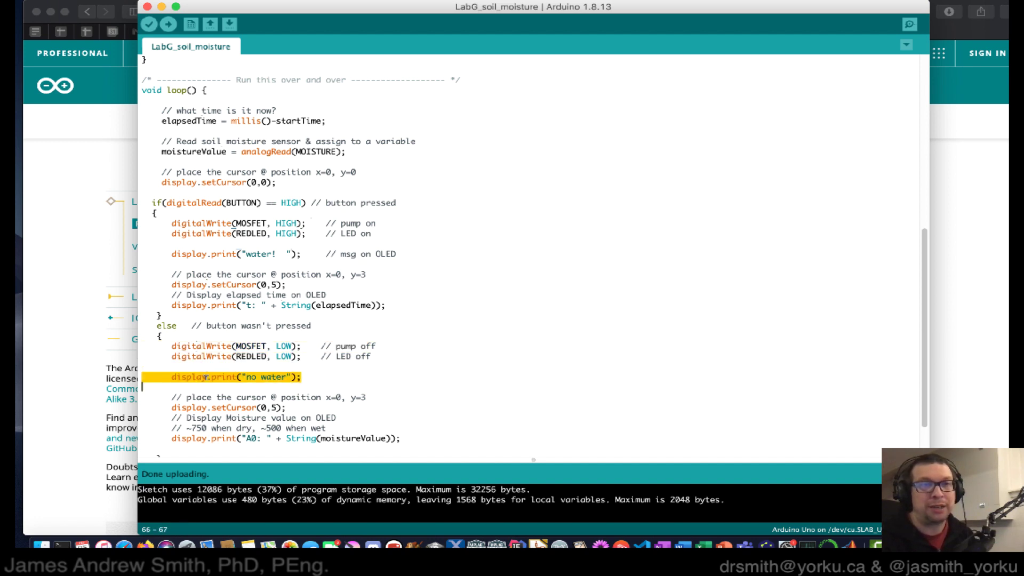
{"action": "scroll", "coordinate": [206, 377], "scroll_direction": "down", "scroll_amount": 2}
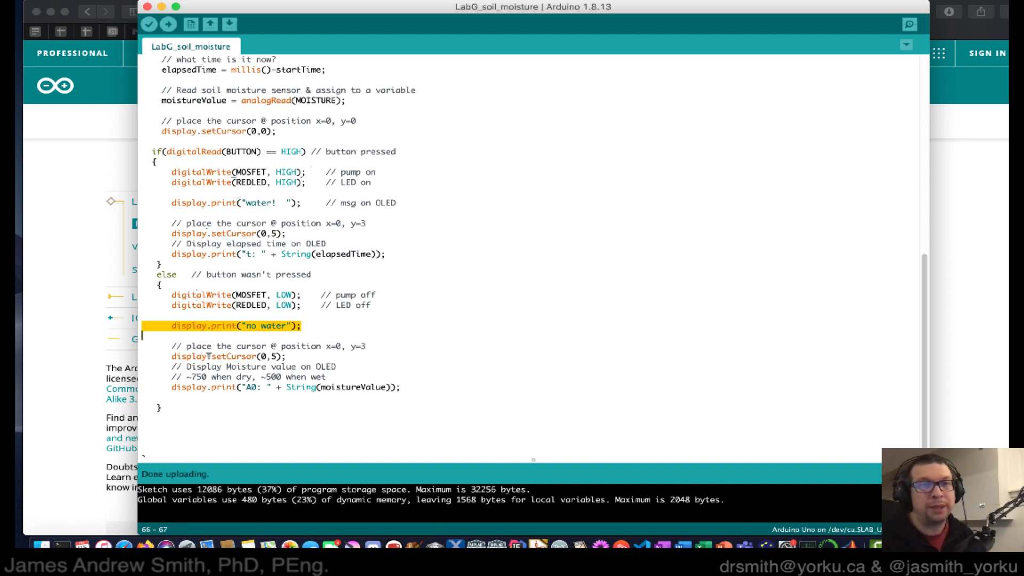
{"action": "left_click", "coordinate": [232, 377]}
{"action": "triple_click", "coordinate": [314, 387]}
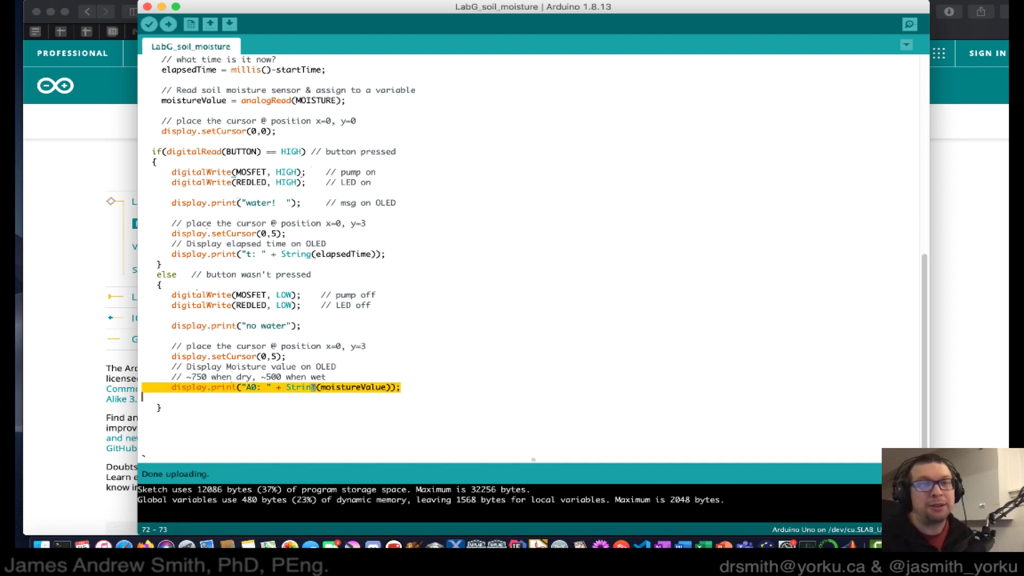
{"action": "double_click", "coordinate": [372, 386]}
{"action": "left_click", "coordinate": [365, 386]}
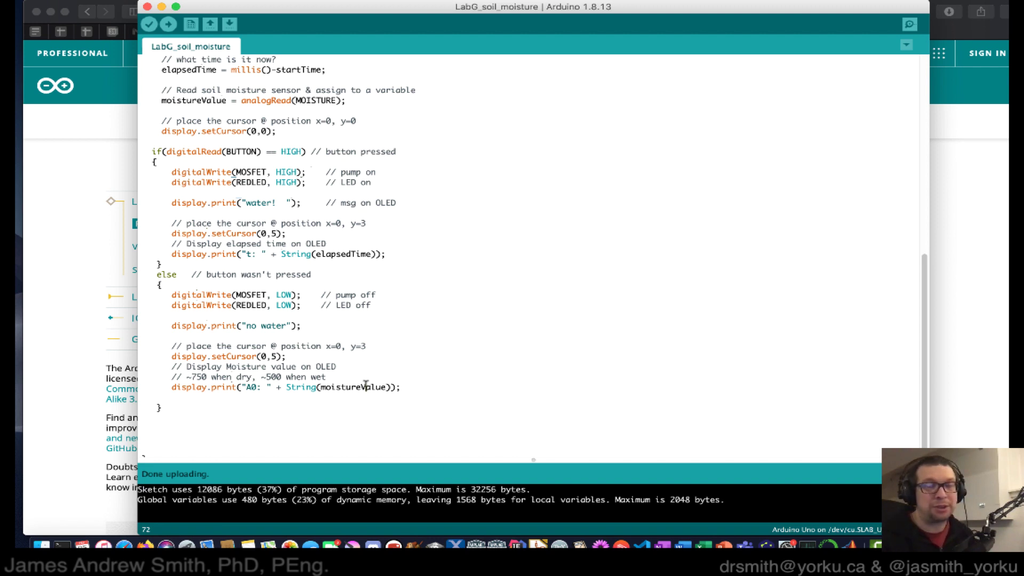
{"action": "left_click", "coordinate": [366, 387]}
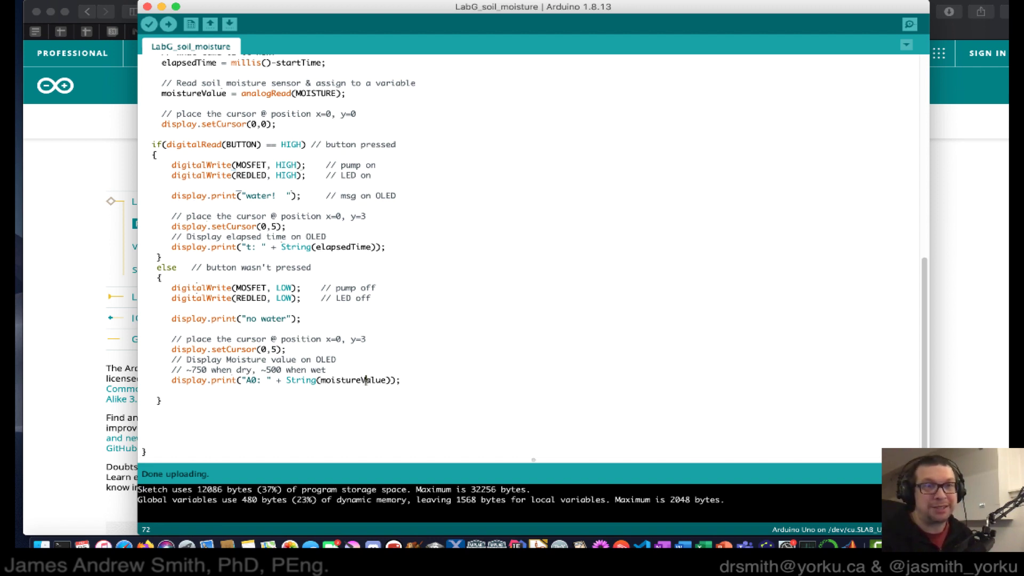